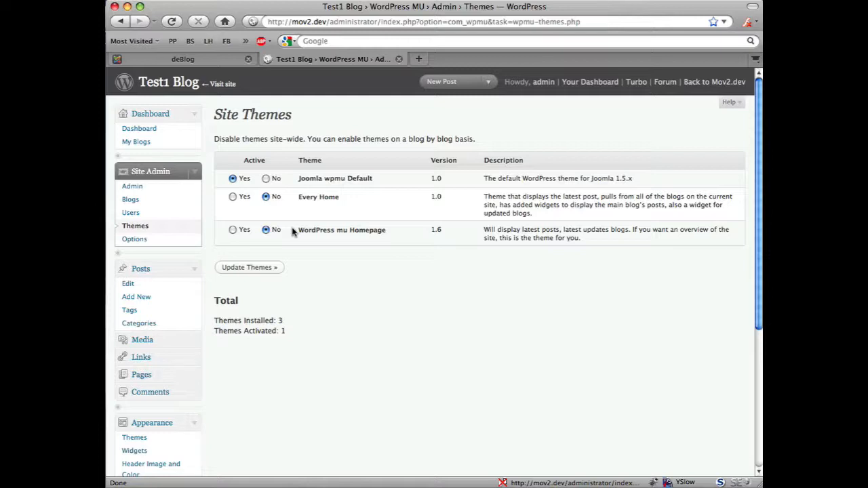
Review the site-wide theme list, and open the Test1 Blog's own theme management page.
scroll(294, 232, "down", 1)
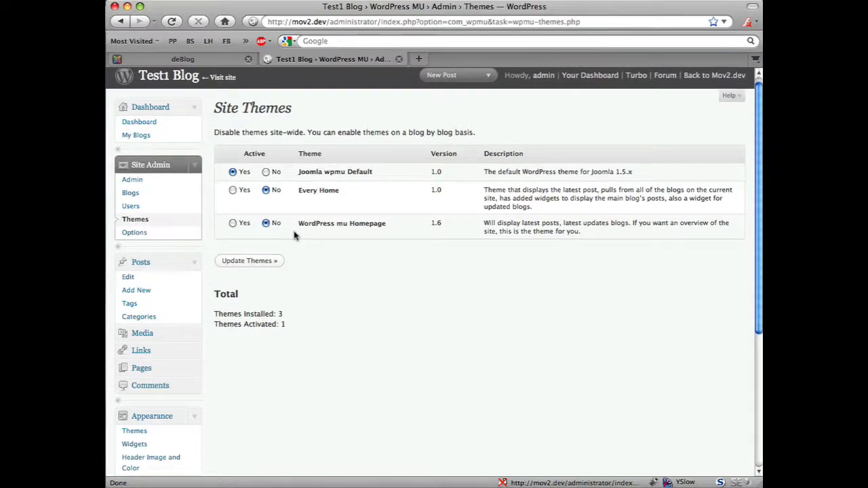
scroll(282, 255, "down", 5)
scroll(282, 254, "down", 1)
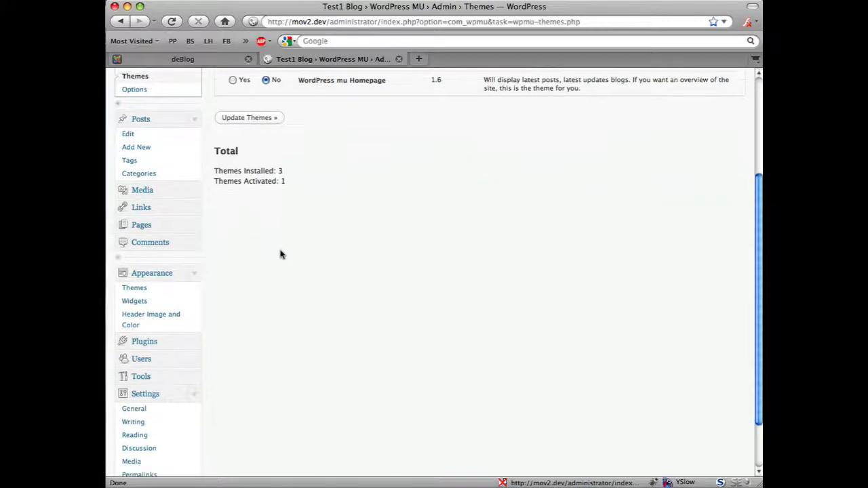
left_click(180, 288)
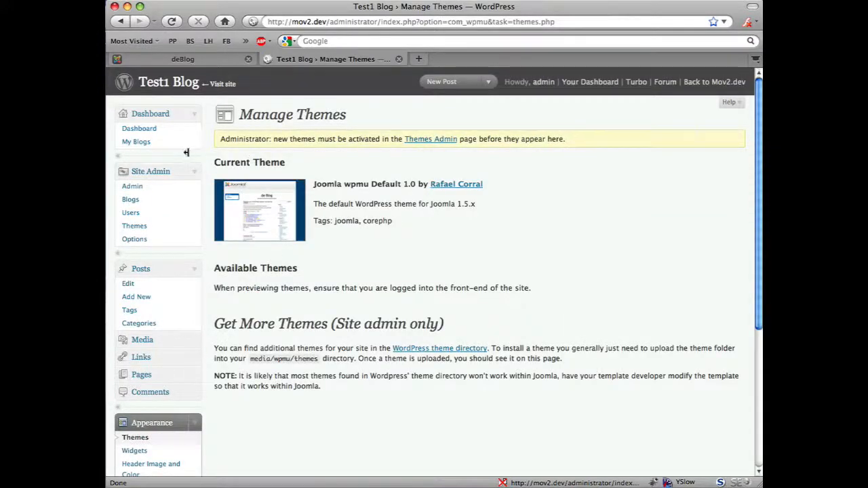
Open the backend of the main blog (path /) from the site's blog list and go to its theme management page.
left_click(143, 200)
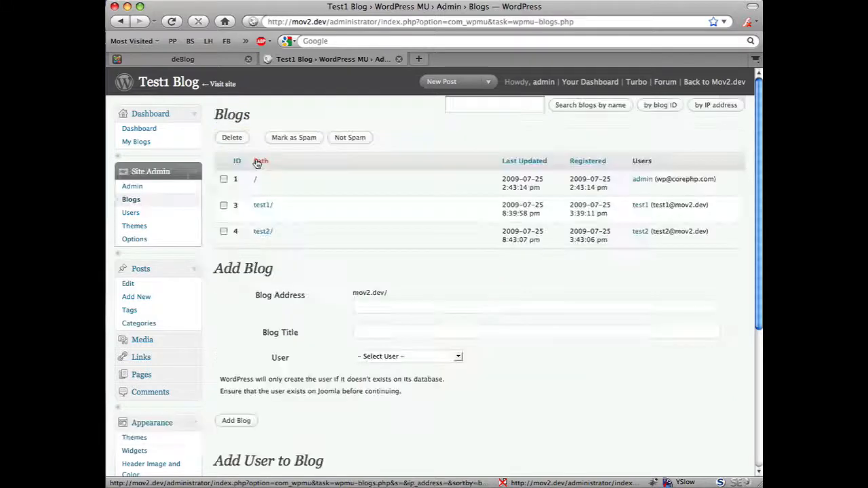
mouse_move(264, 183)
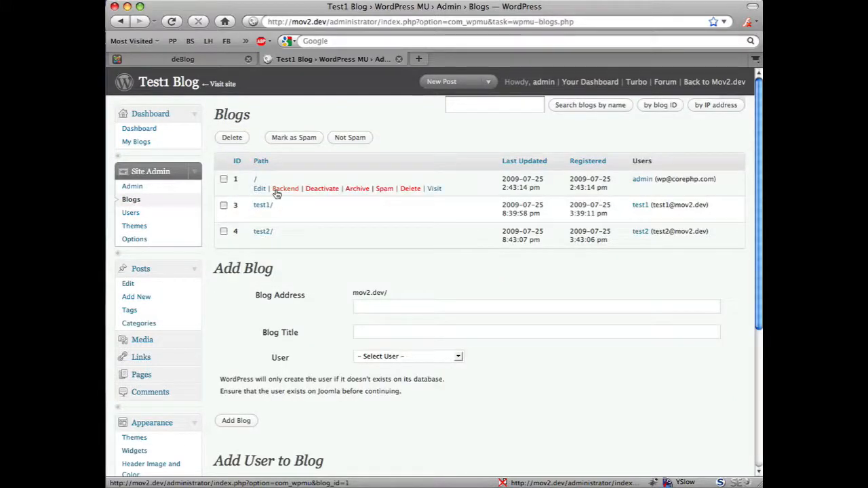
left_click(277, 192)
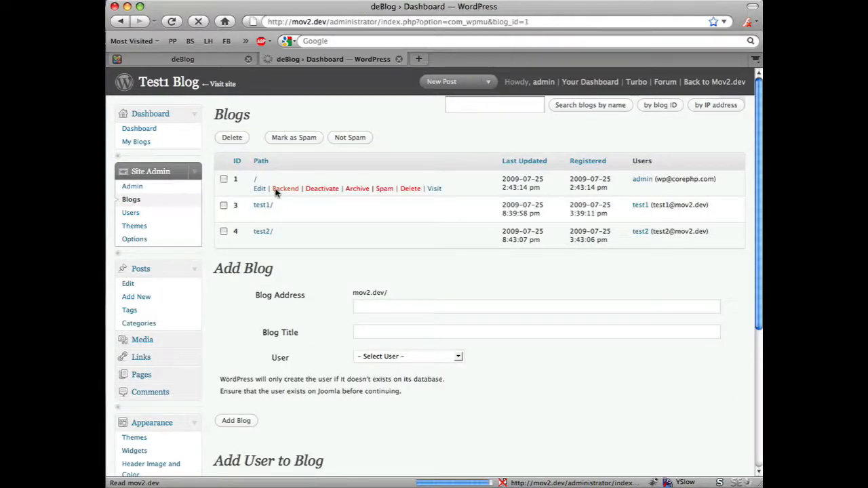
left_click(197, 278)
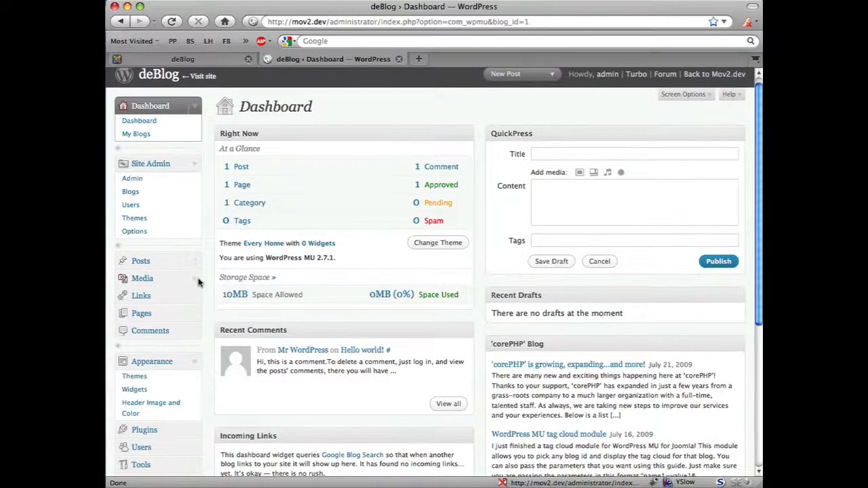
left_click(161, 378)
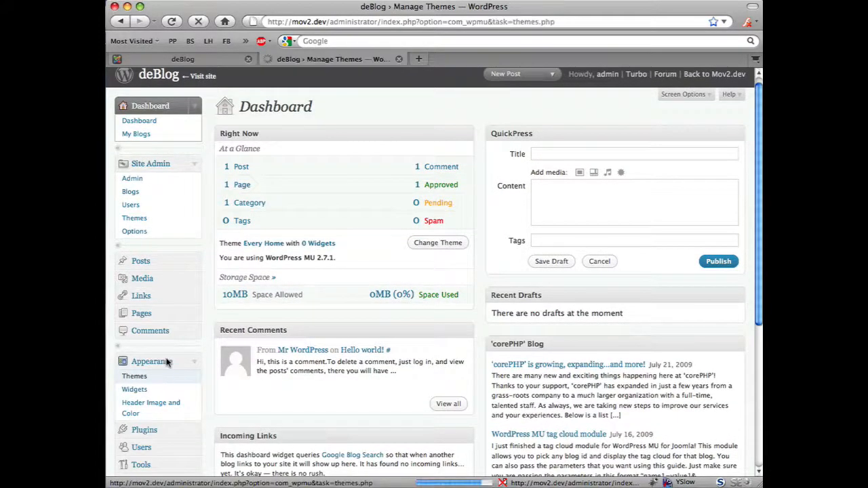
left_click(196, 114)
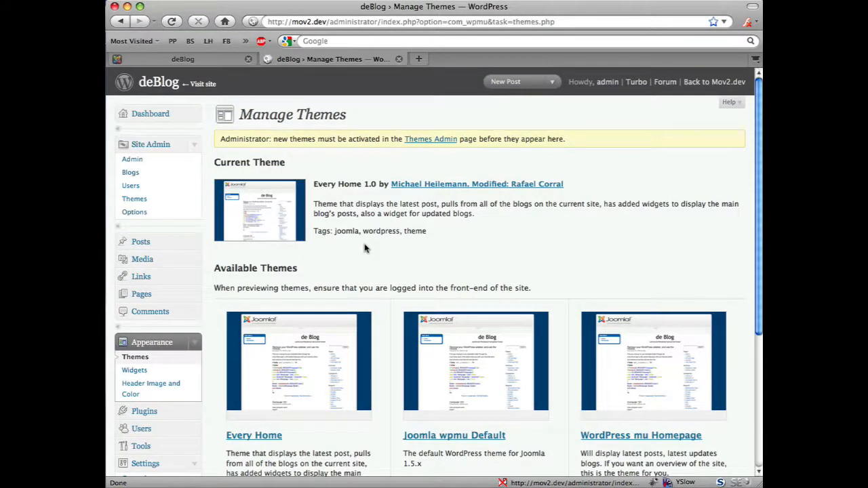
Reload the Blogs page on the Joomla front end and examine the posts the Every Home theme displays.
left_click(208, 63)
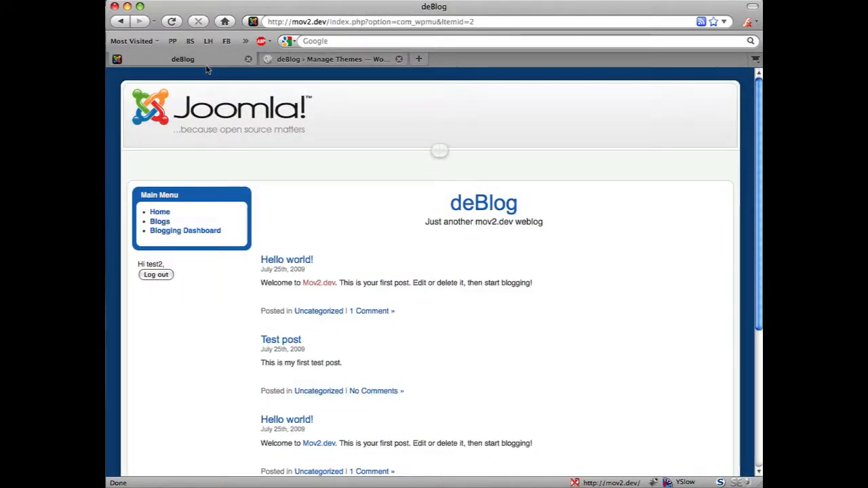
left_click(159, 221)
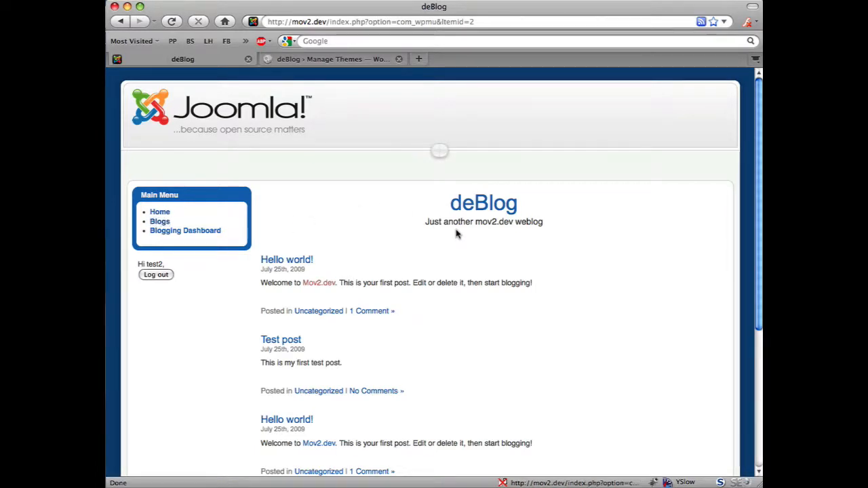
scroll(456, 234, "down", 3)
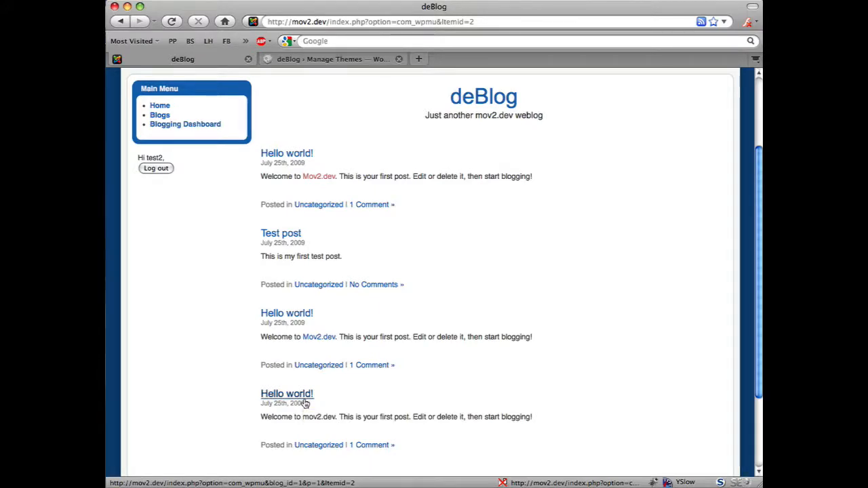
key("super+shift+4")
key("Escape")
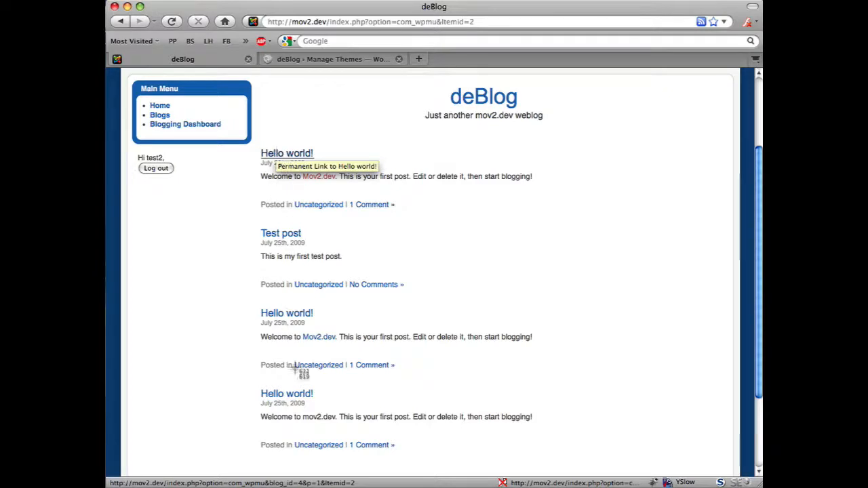
key("super+shift+4")
key("Escape")
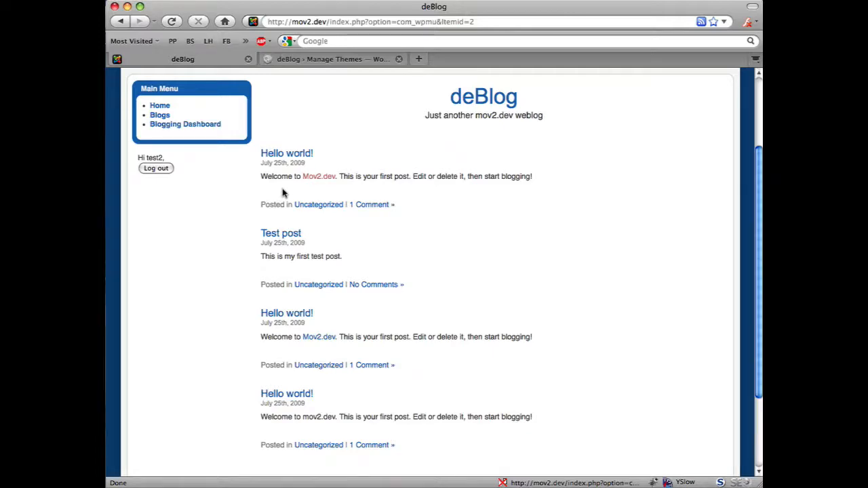
Preview and activate the WordPress mu Homepage theme for deBlog.
left_click(303, 60)
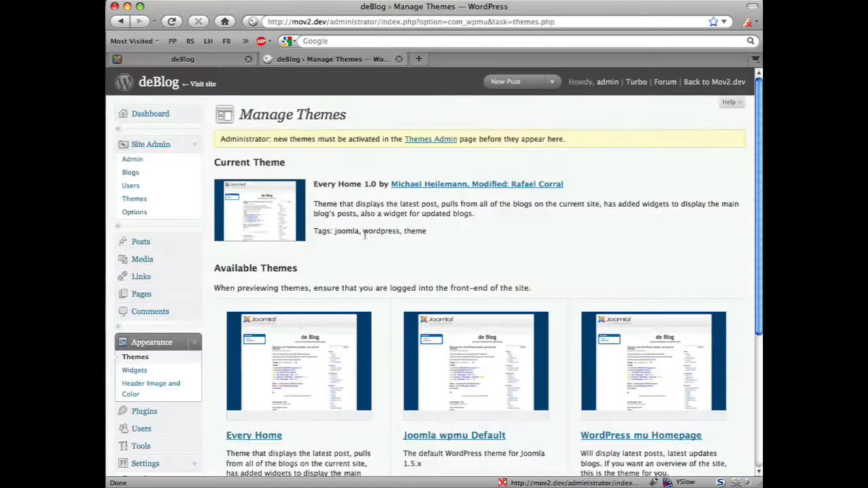
scroll(365, 236, "down", 1)
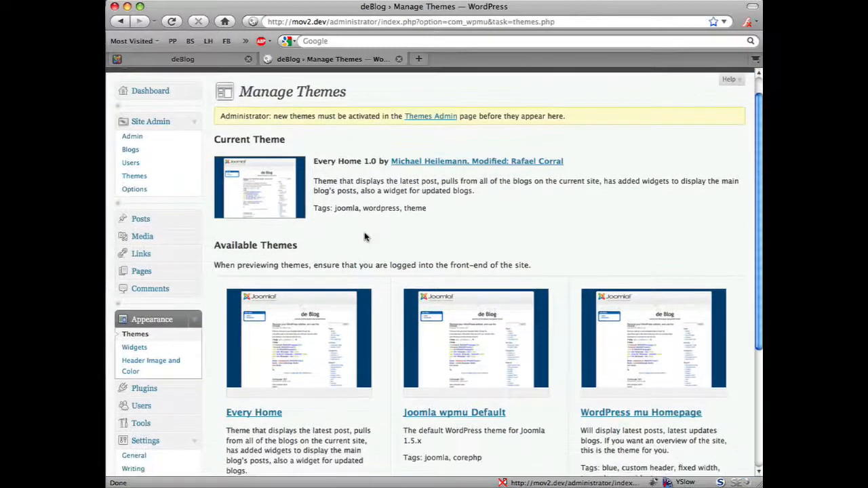
left_click(619, 331)
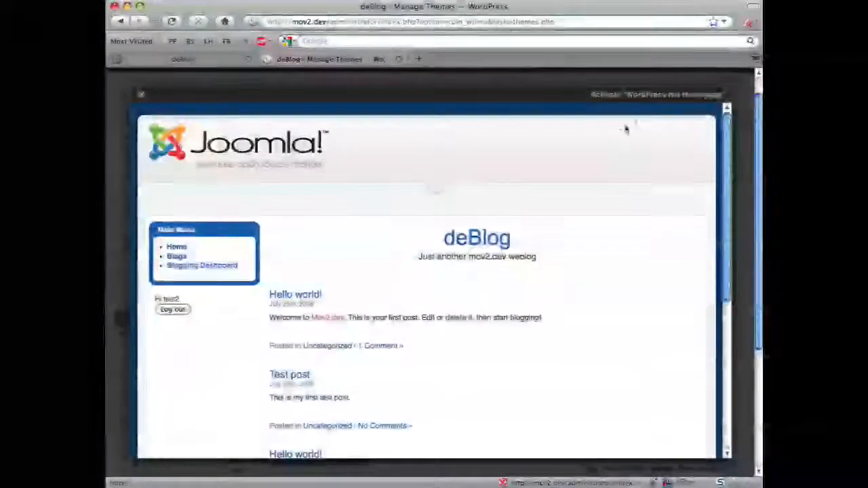
left_click(687, 95)
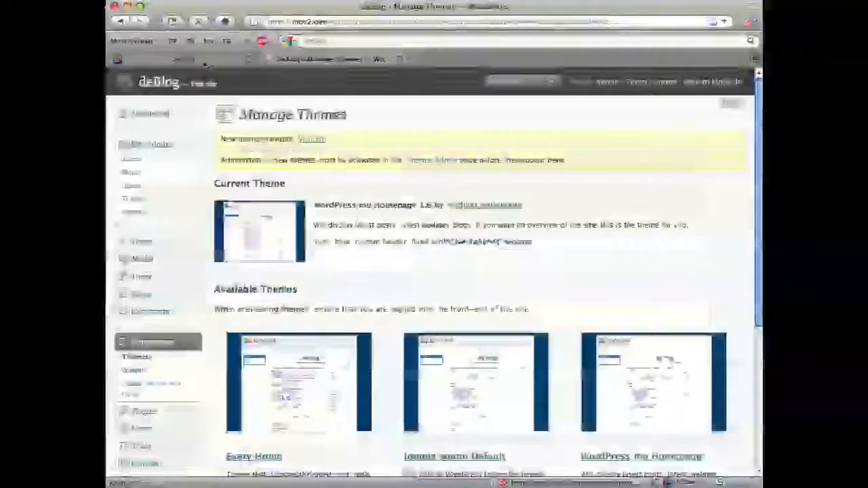
Reload the front-end Blogs page and examine the homepage layout, including the path of its editable template file.
left_click(204, 60)
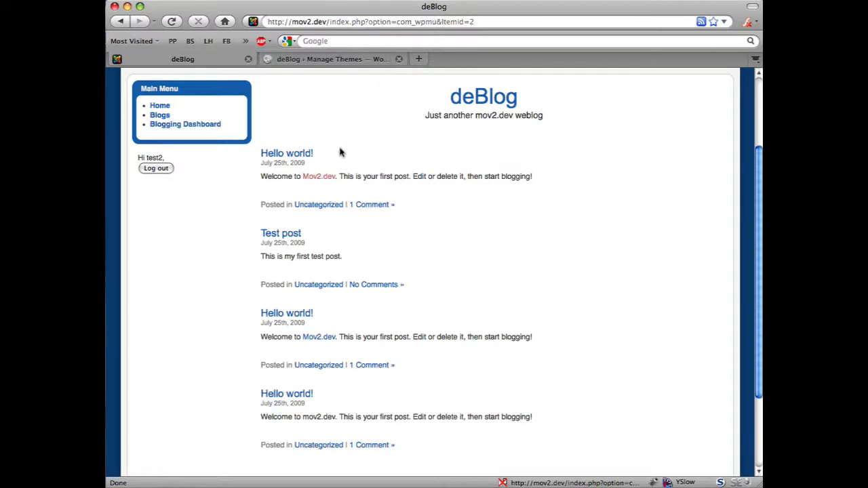
left_click(162, 118)
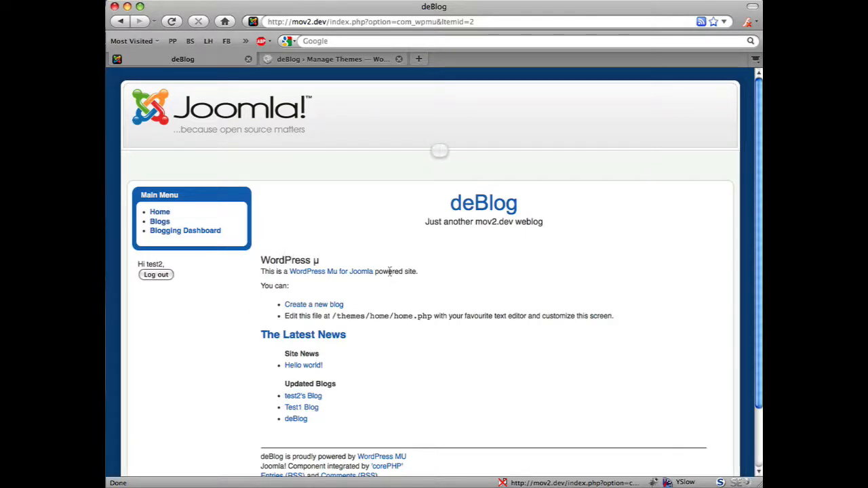
scroll(390, 273, "down", 2)
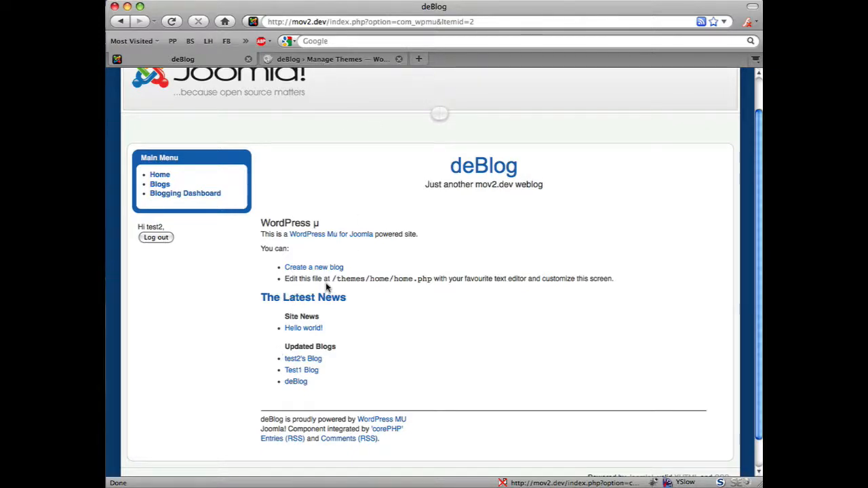
left_click_drag(333, 280, 418, 280)
Activate the Joomla wpmu Default theme for deBlog and reload the front-end Blogs page to view it.
left_click(292, 61)
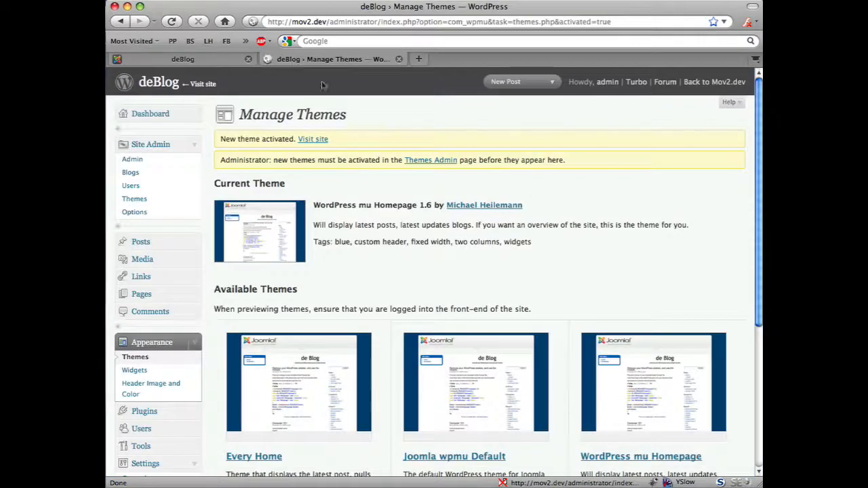
scroll(400, 237, "down", 2)
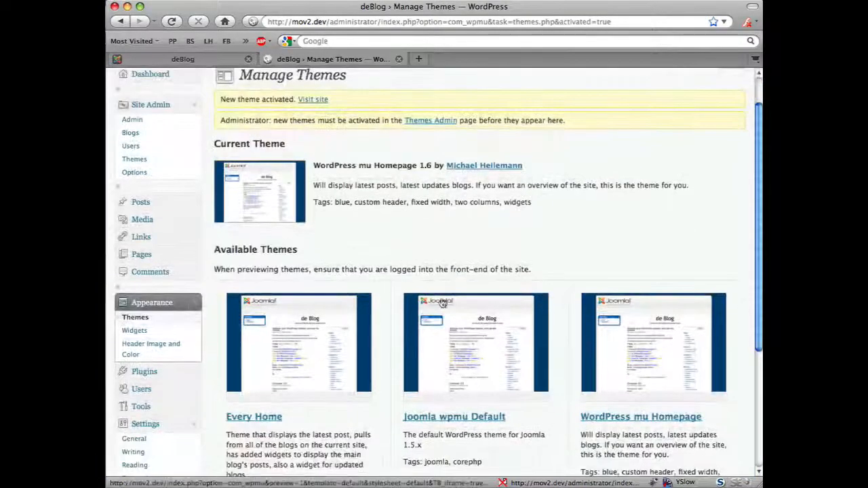
left_click(444, 315)
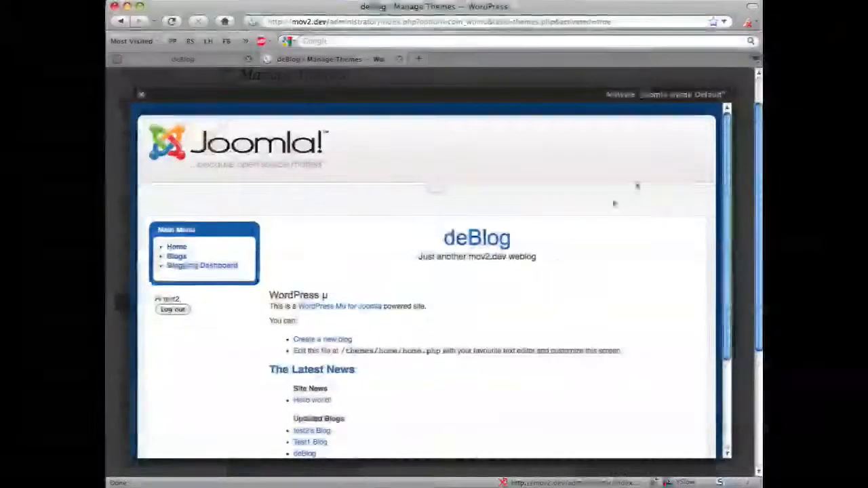
left_click(658, 96)
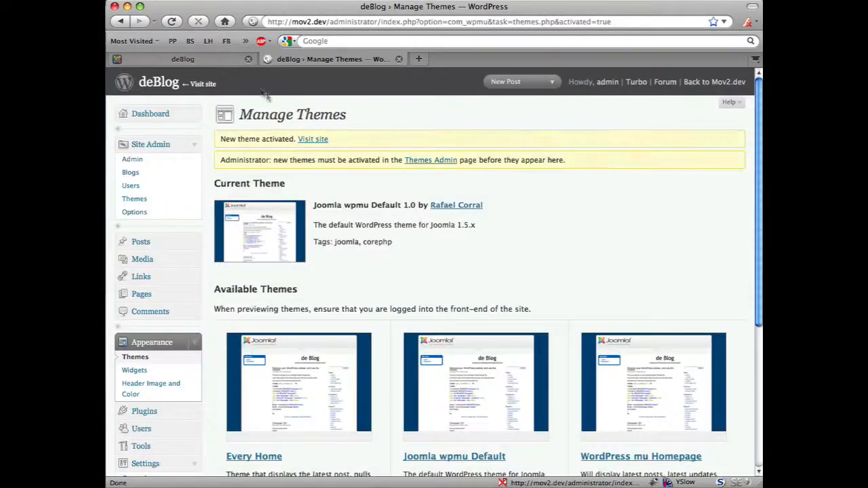
left_click(189, 59)
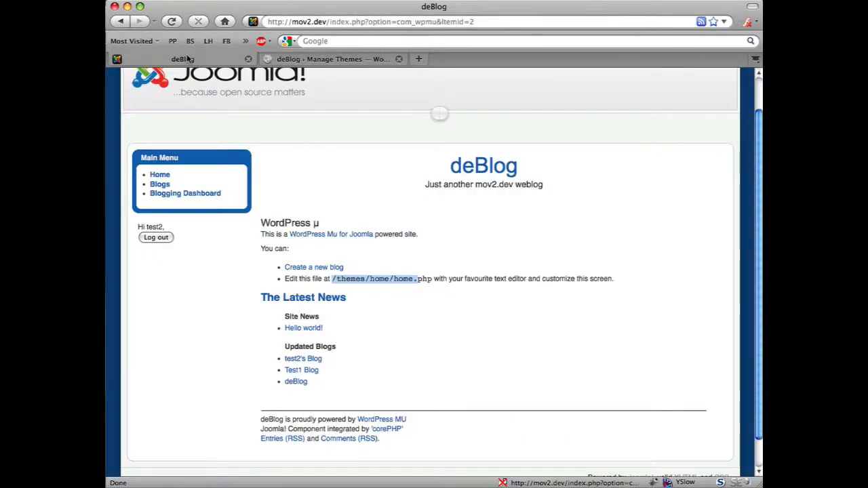
left_click(163, 185)
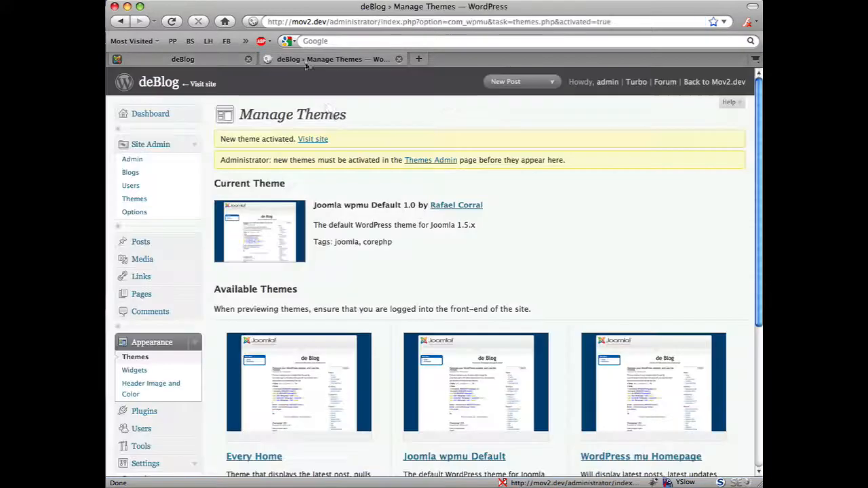
Preview and activate the Every Home theme for deBlog.
left_click(308, 59)
left_click(326, 387)
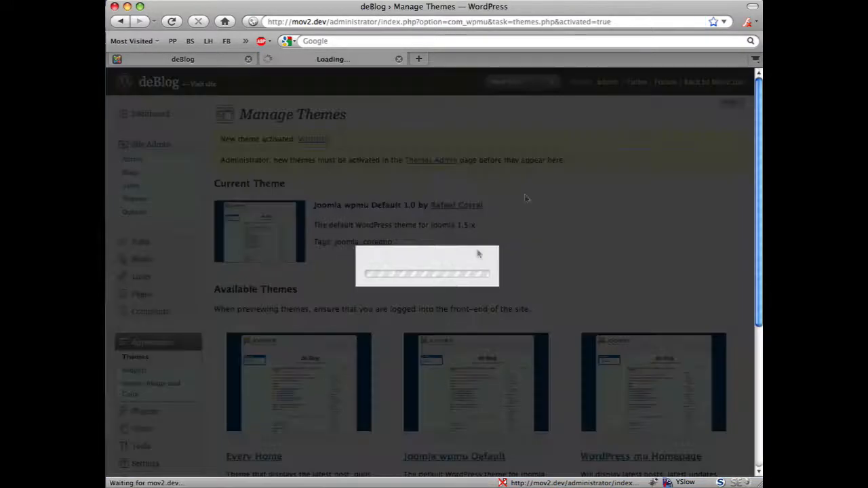
left_click(706, 100)
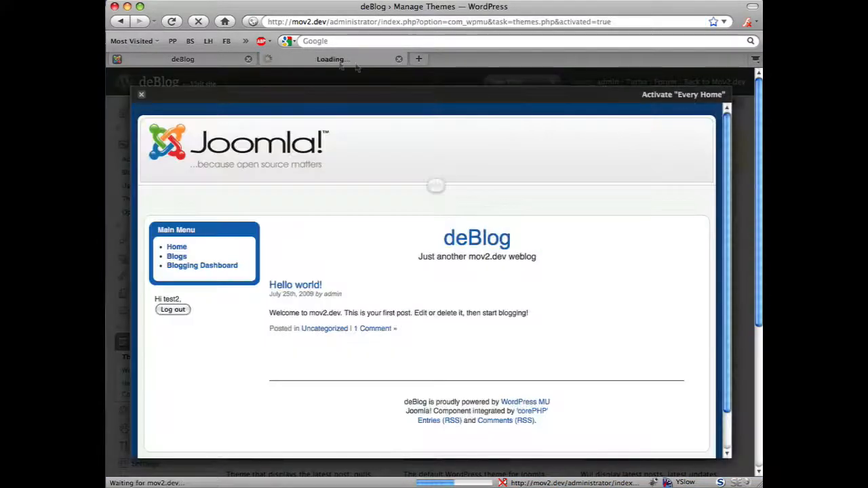
Refresh the front-end blog page and look through the posts listed from all blogs.
left_click(190, 59)
left_click(171, 22)
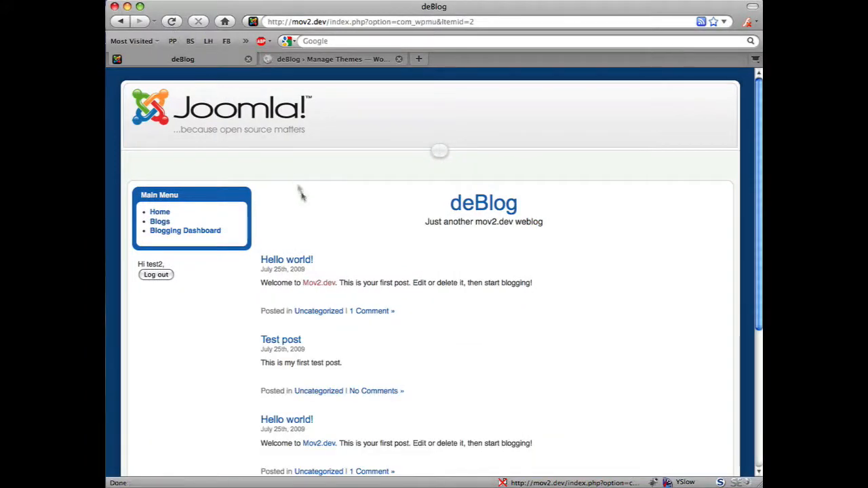
scroll(470, 254, "down", 2)
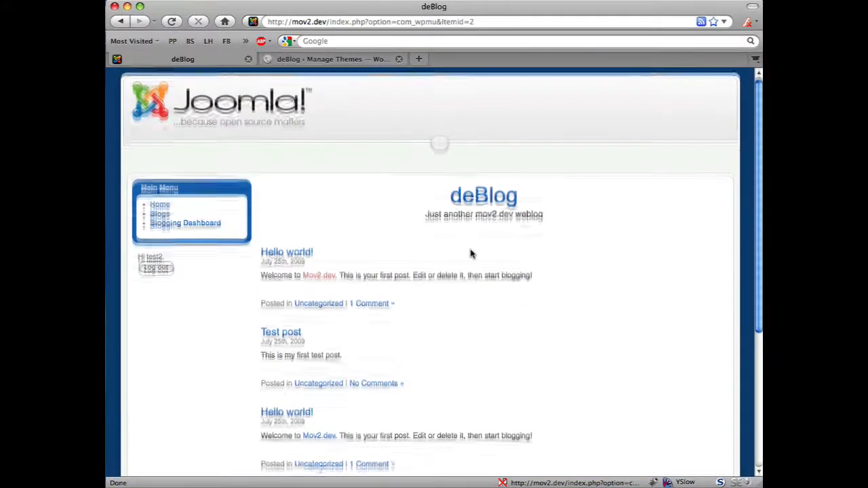
scroll(384, 281, "down", 1)
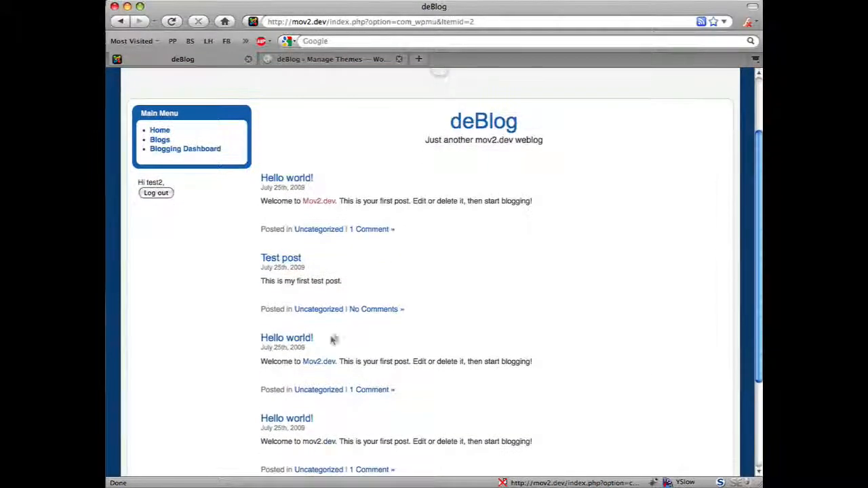
Open the "Hello world!" post directly below "Test post" and examine its comments and reply form.
left_click(297, 343)
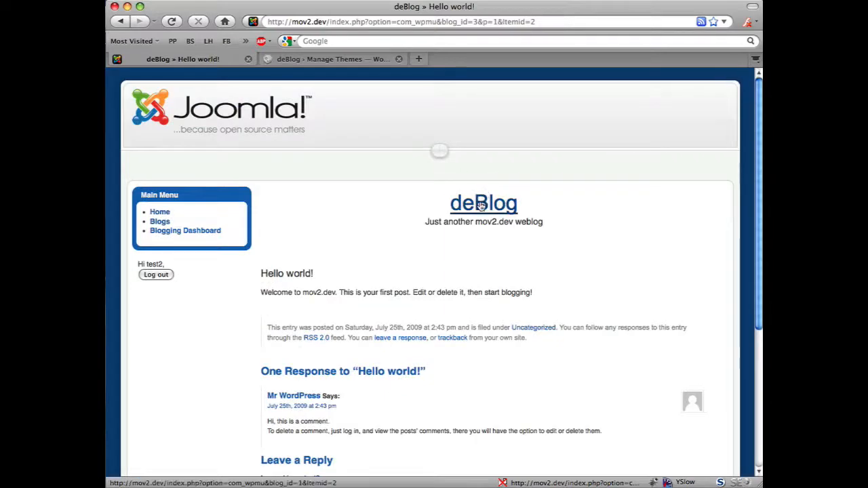
scroll(411, 242, "down", 4)
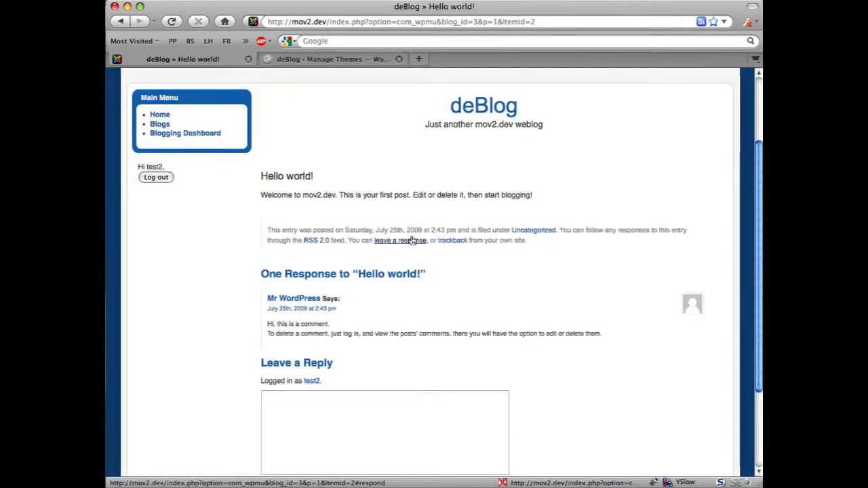
scroll(411, 241, "down", 3)
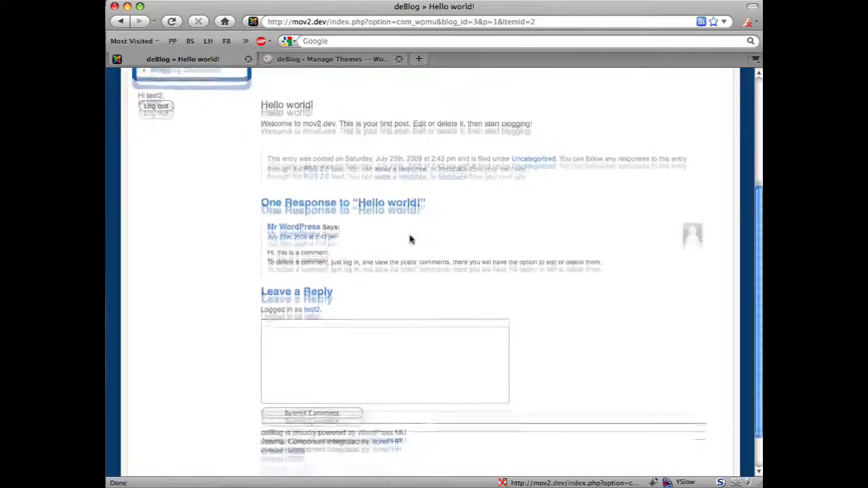
Remove the "&p=1" parameter from the page address, load the blog_id=3 front page and look through its listed posts.
left_click(478, 22)
left_click(478, 22)
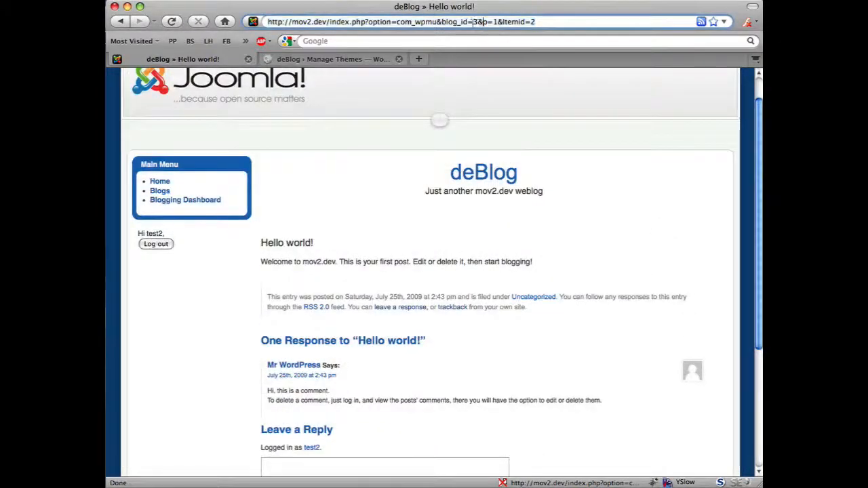
left_click_drag(479, 22, 495, 27)
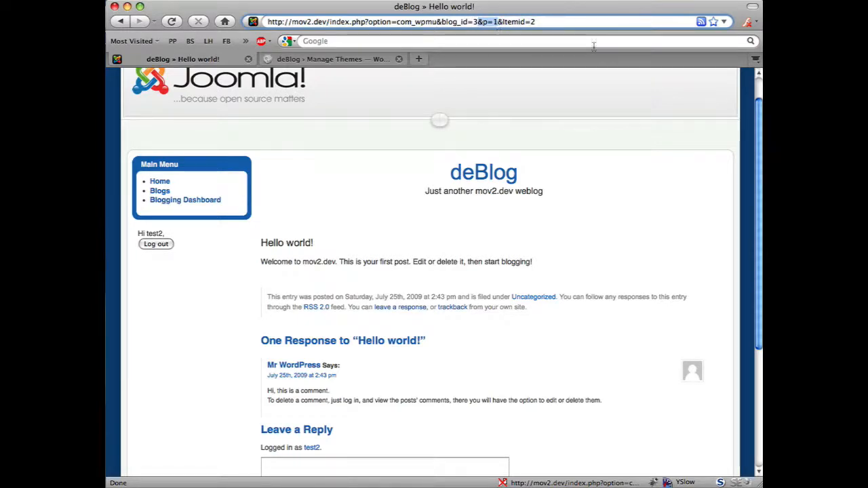
key("BackSpace")
key("Return")
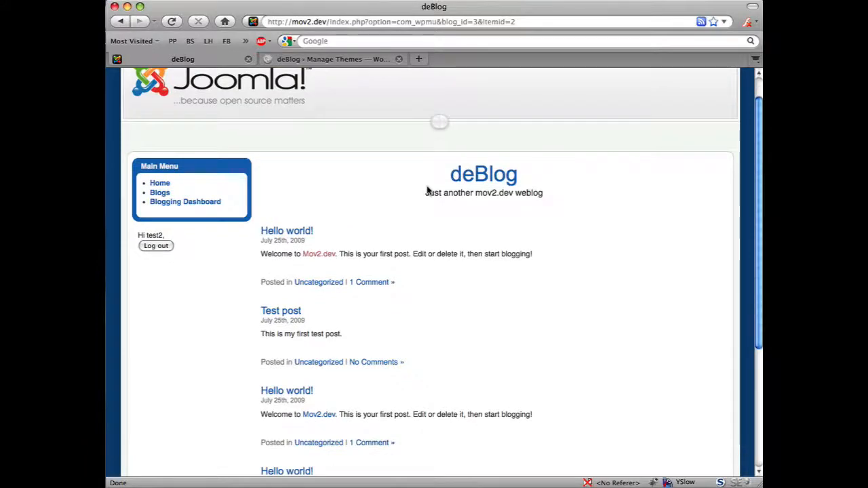
scroll(427, 190, "down", 10)
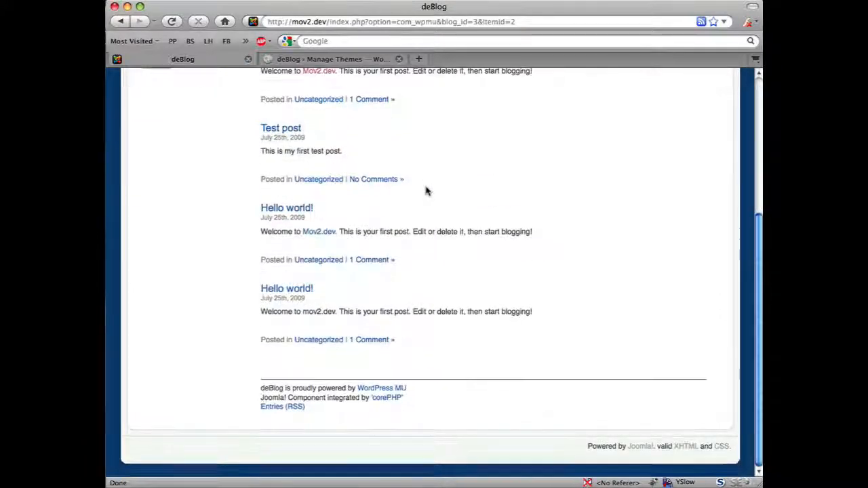
scroll(427, 190, "up", 10)
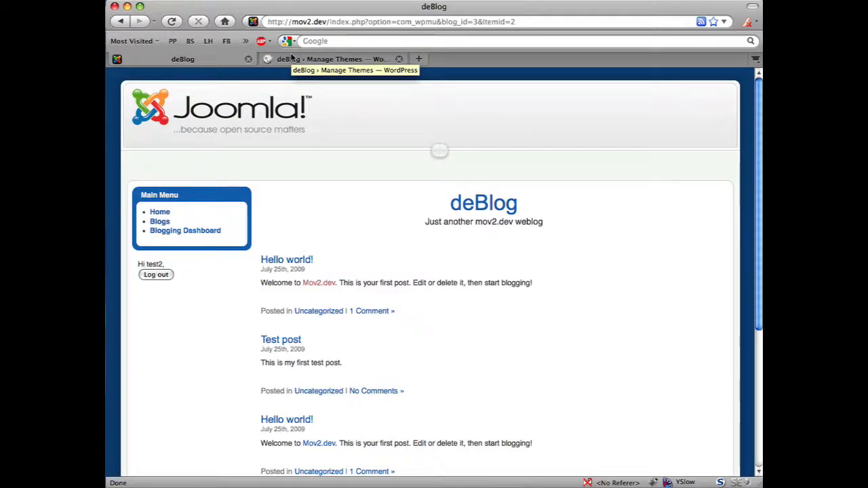
left_click(291, 59)
left_click(199, 62)
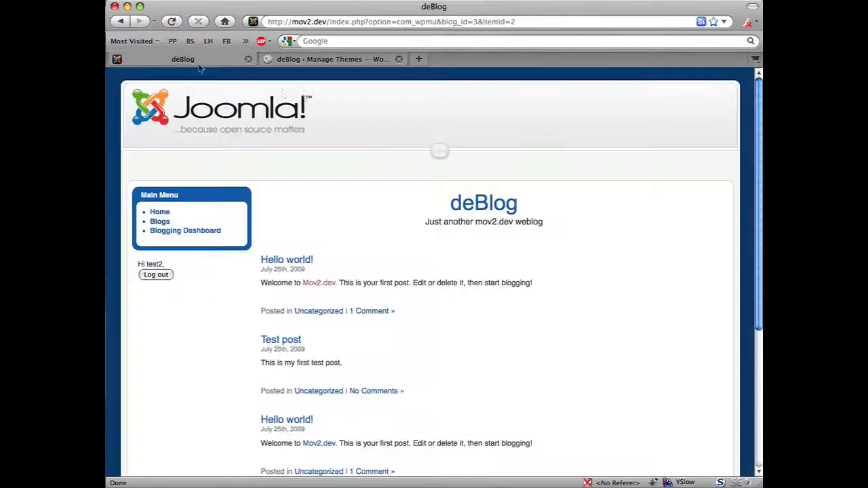